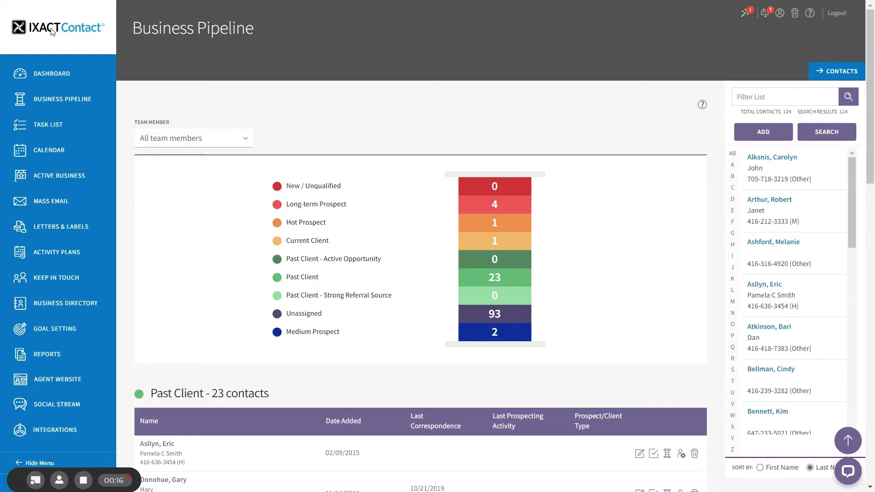
Create a new contact with first and last name, set to receive the direct mail newsletter
click(761, 131)
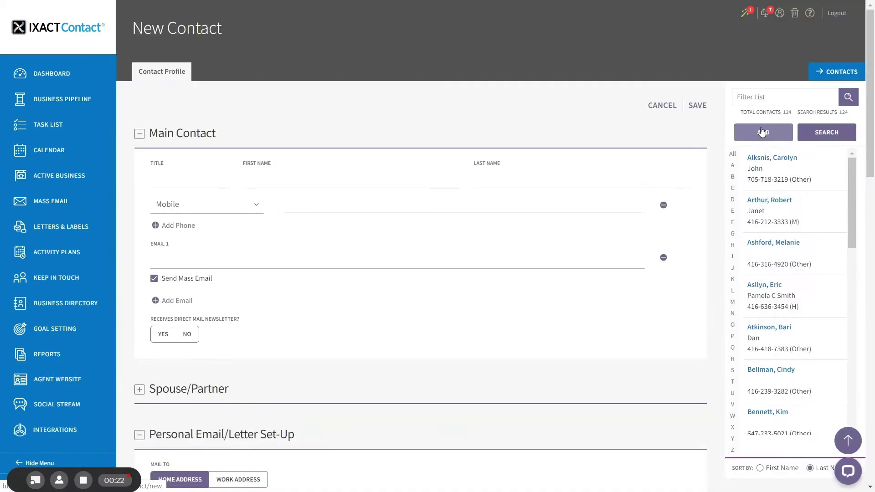
click(341, 184)
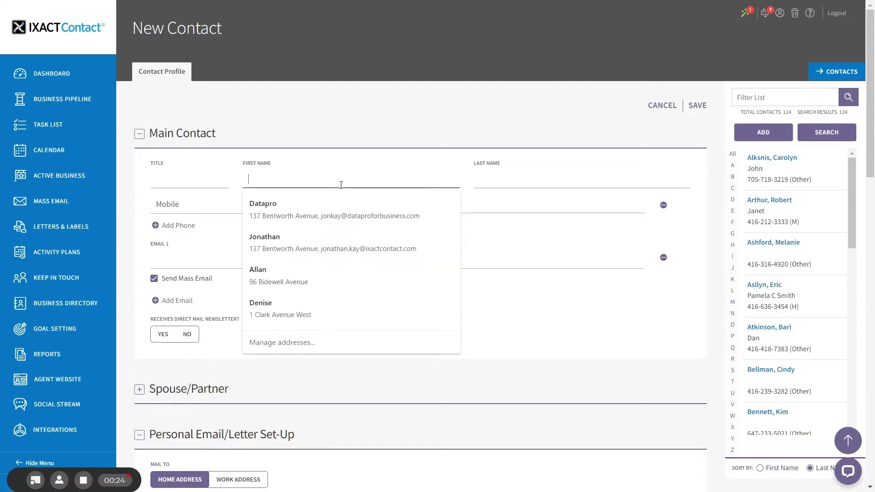
text(John)
key(Tab)
text(Doe)
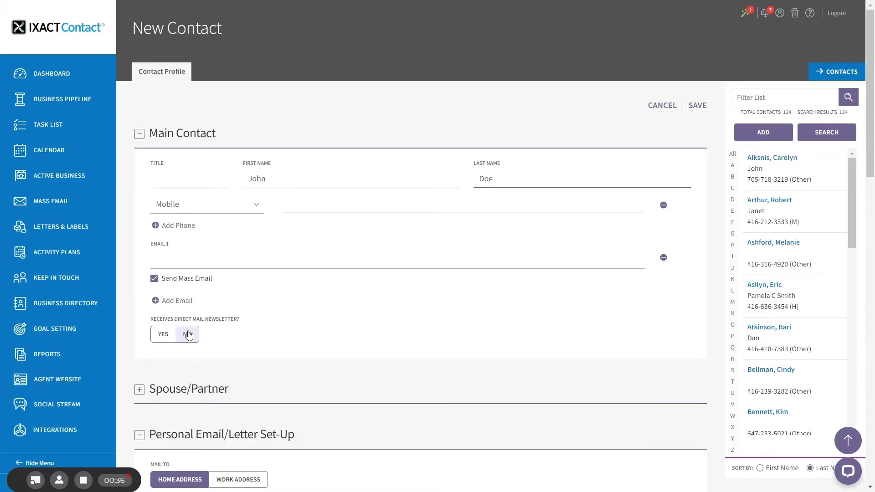
click(188, 335)
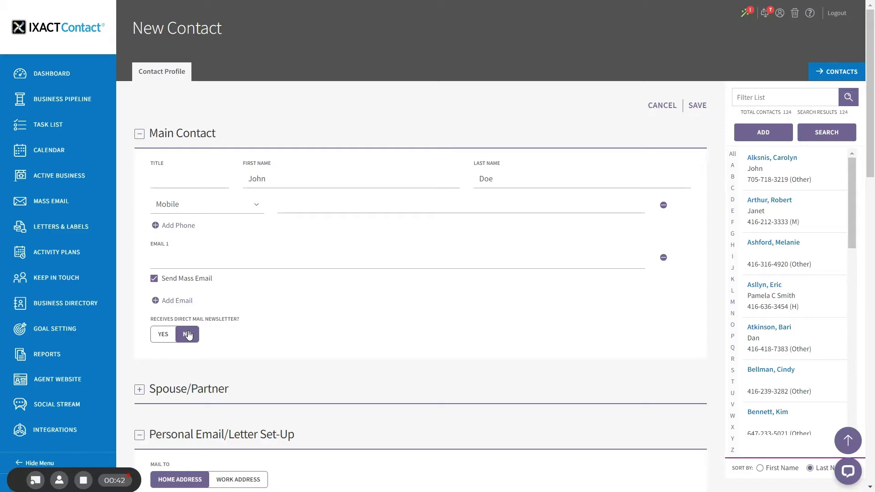
click(161, 335)
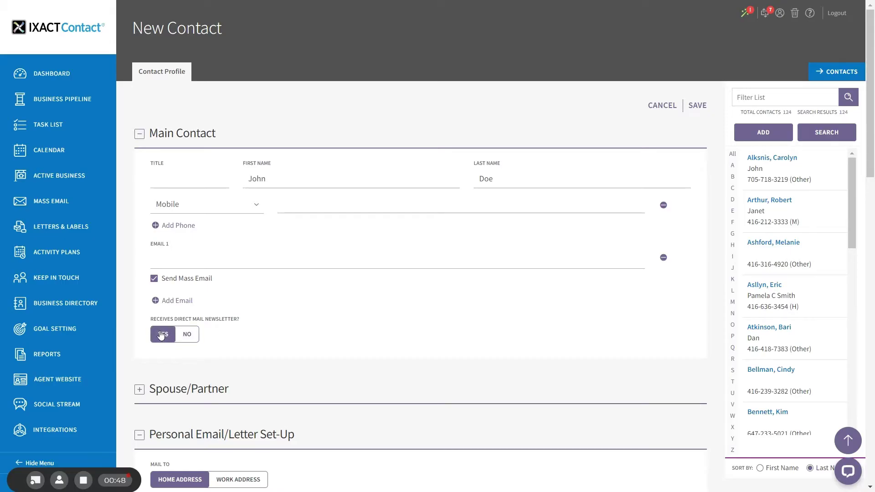
Add the spouse/partner's first name to the new contact's details
drag(871, 150, 873, 203)
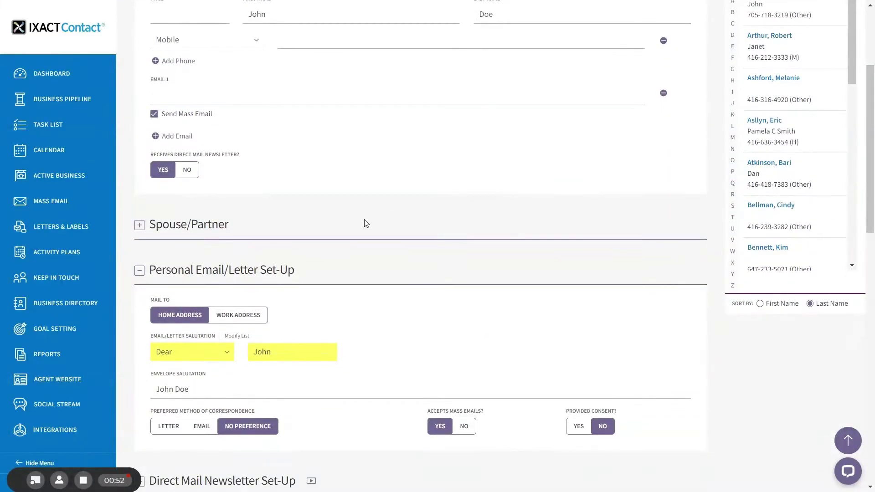
click(141, 228)
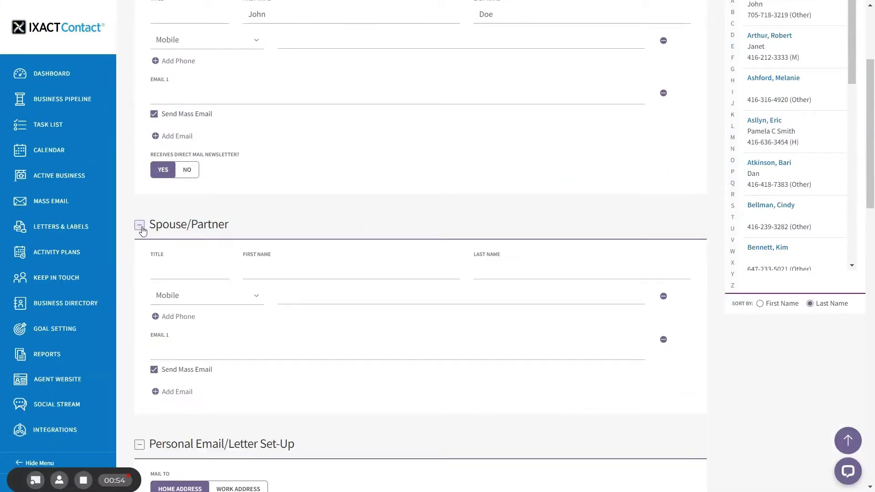
click(283, 269)
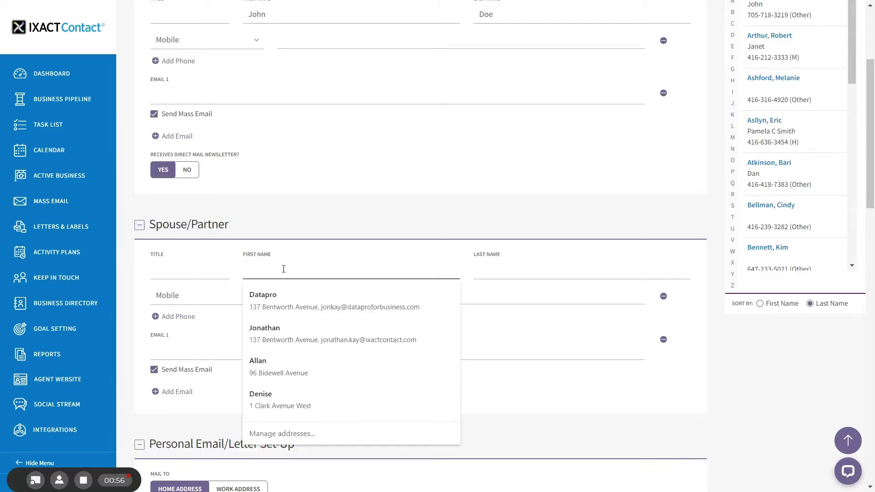
text(Jane)
scroll(873, 146, down, 6)
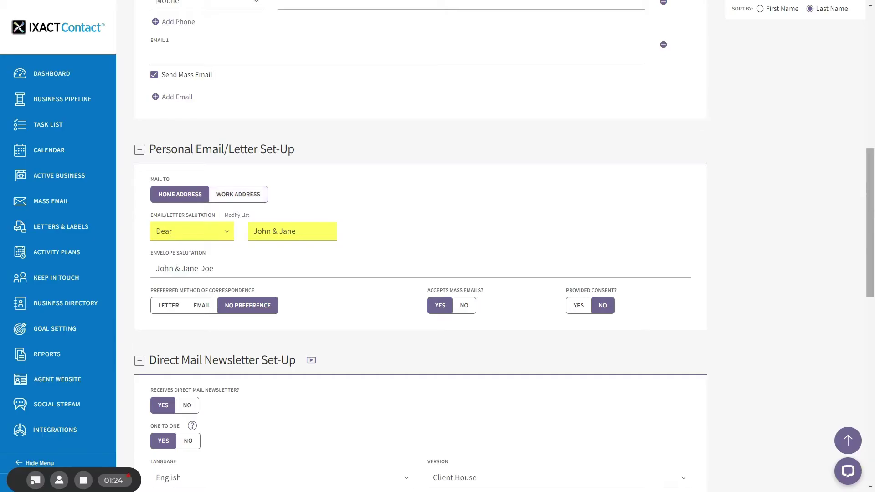
Enter the home street address and postal code, with city and province autofilled
drag(870, 201, 873, 338)
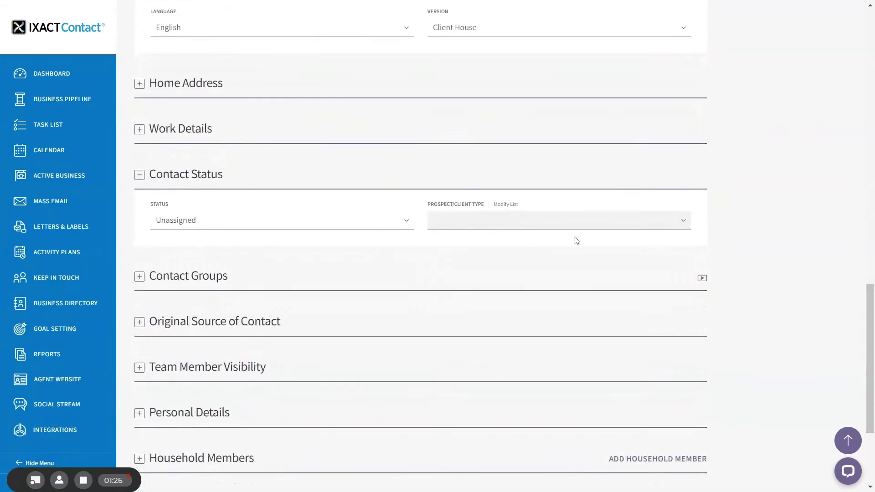
click(140, 84)
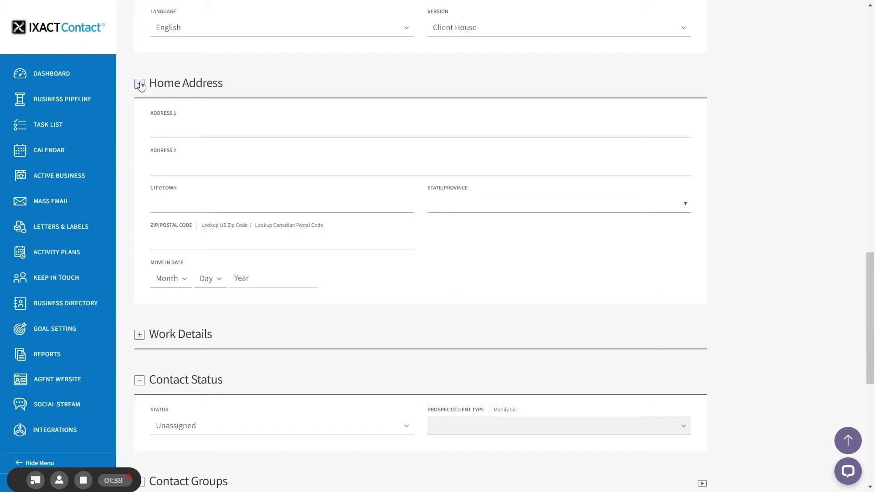
click(203, 129)
text(1 L)
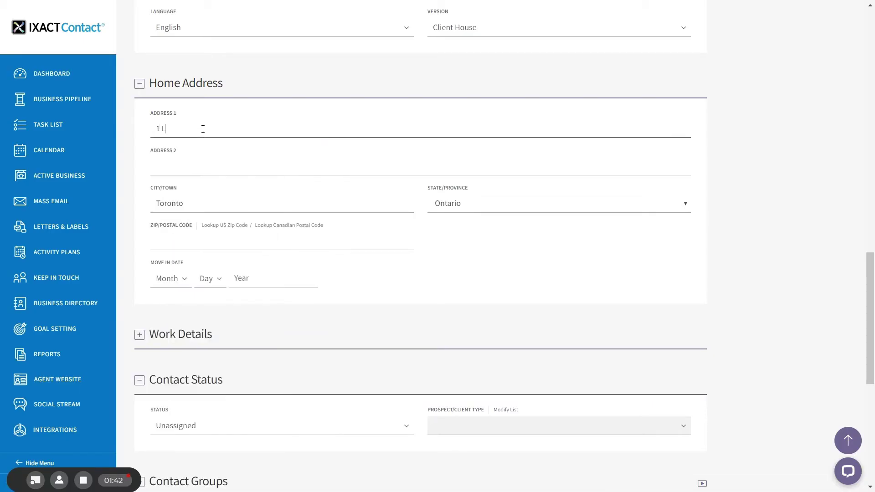
text(ong Road)
key(BackSpace)
text(d)
click(244, 242)
text(M1M 1M)
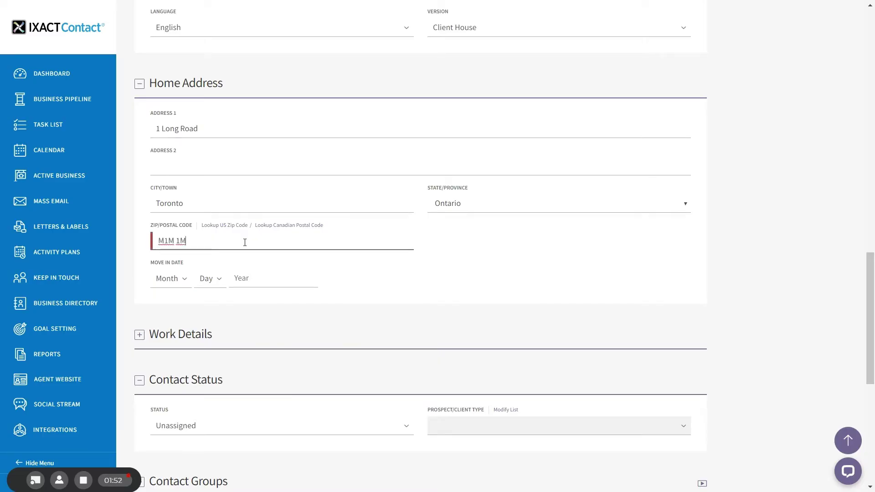
text(1)
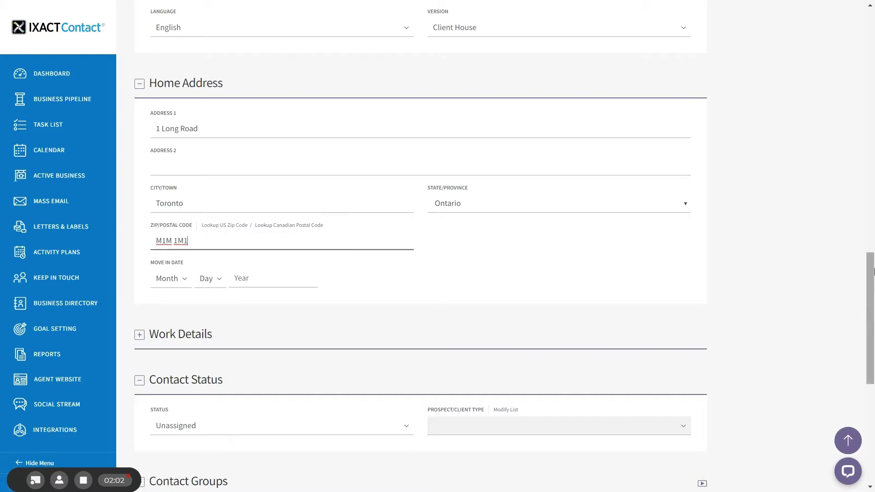
Scroll up to the Personal Email/Letter Set-Up section
drag(868, 284, 867, 167)
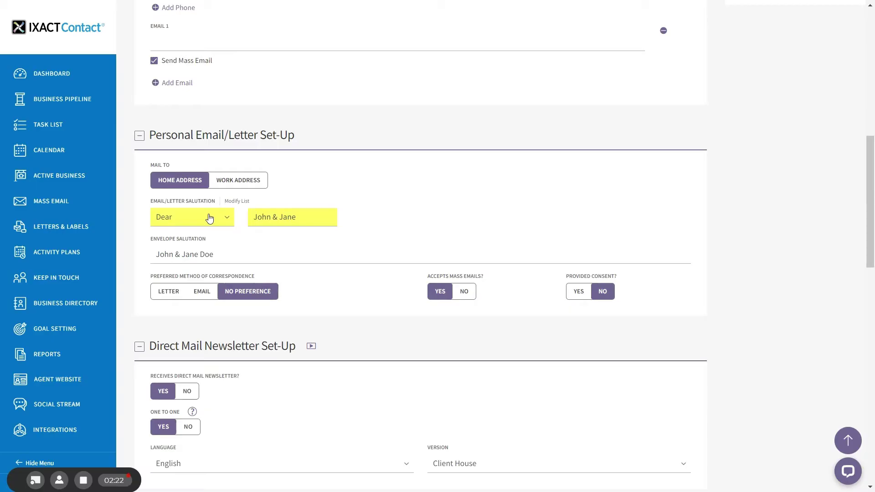
Add 'Hi' to the letter salutation list through Modify List
click(211, 221)
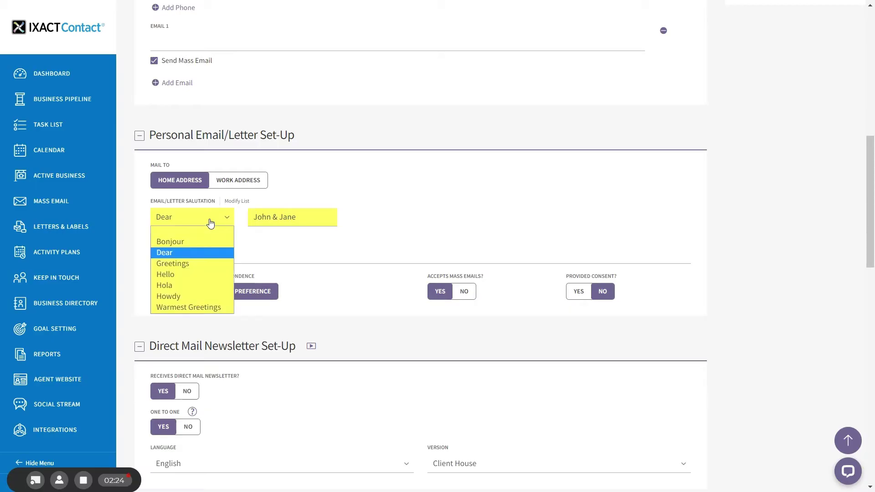
click(211, 221)
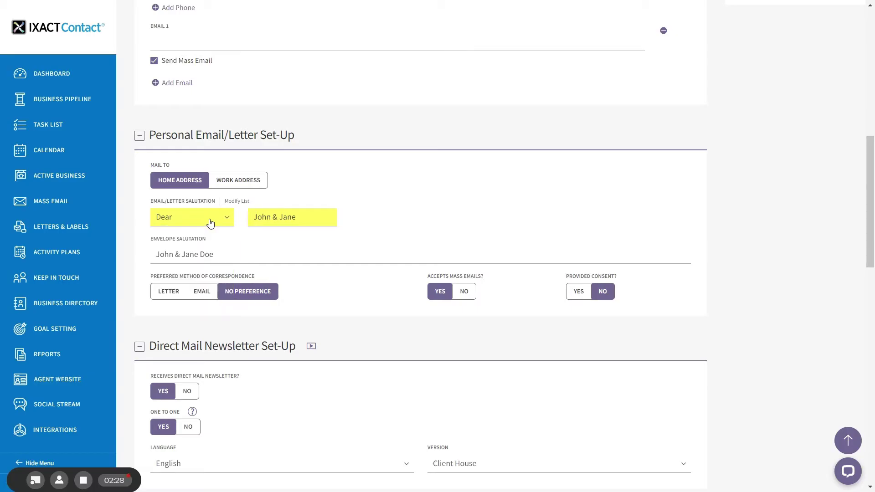
click(240, 201)
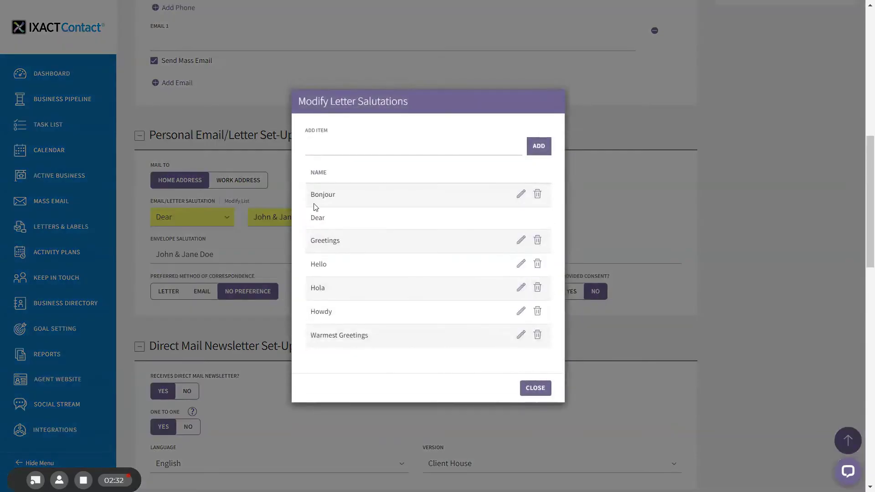
click(378, 148)
text(Hi)
click(546, 146)
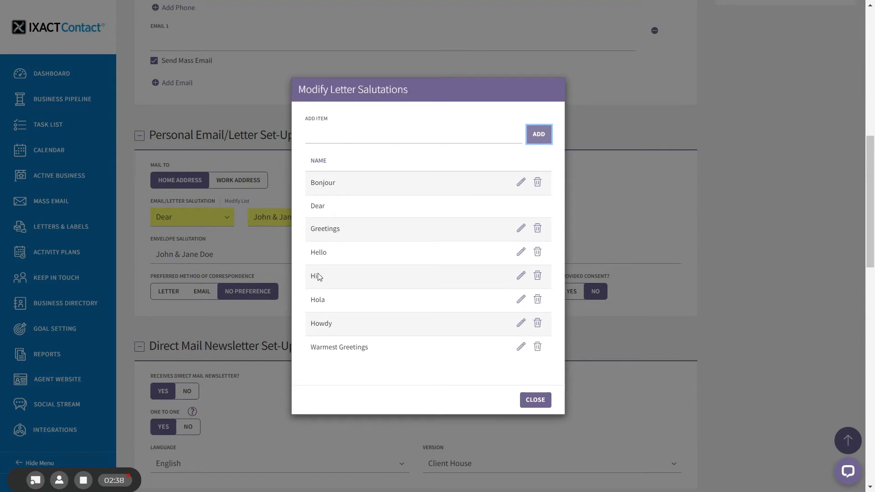
click(538, 399)
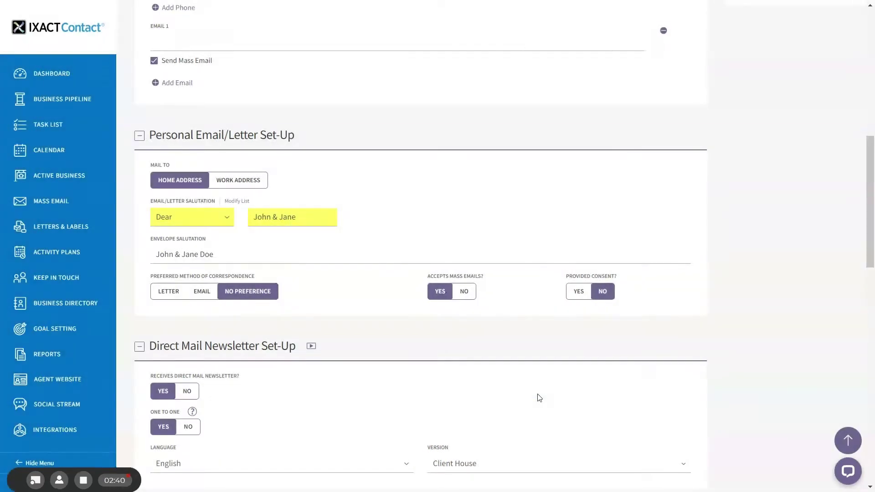
Set the contact's Email/Letter Salutation to 'Hi'
click(189, 219)
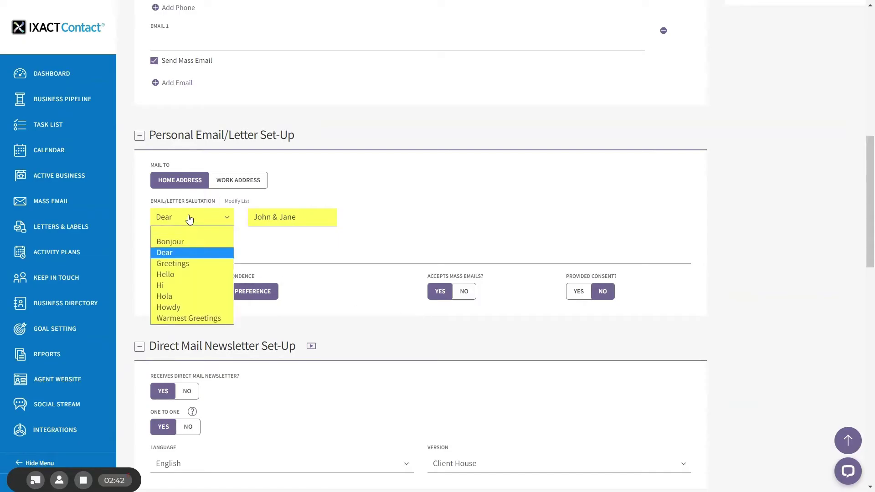
click(181, 285)
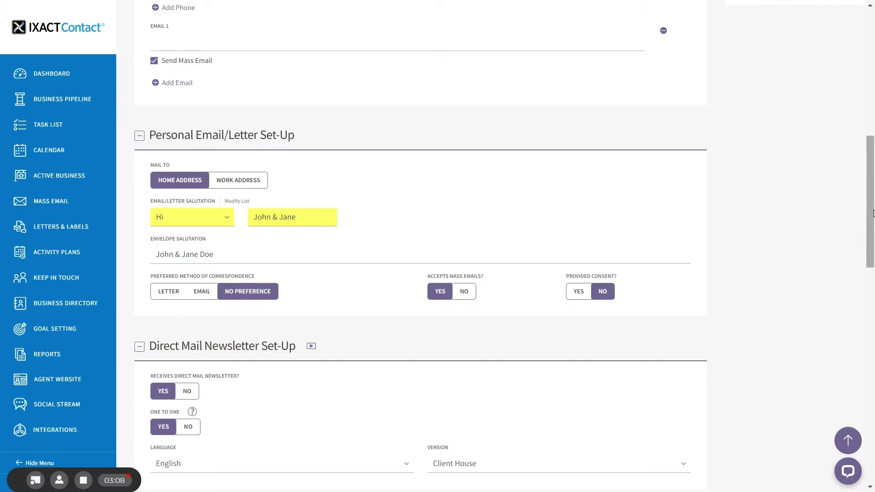
scroll(318, 191, down, 4)
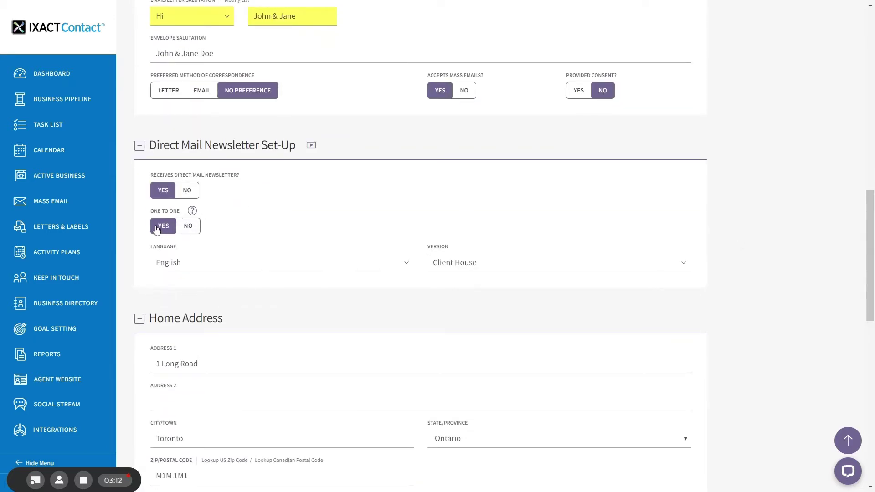
Keep English language and Client House version for the newsletter, then save the contact
click(278, 263)
click(278, 263)
click(492, 268)
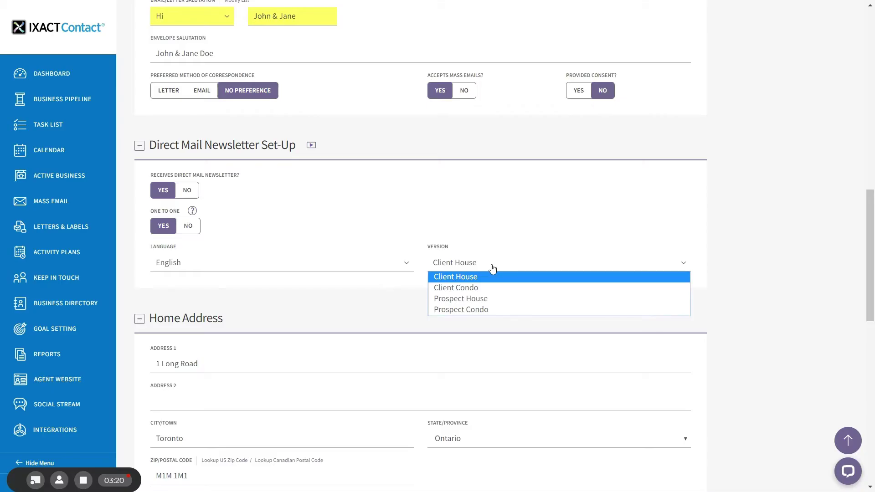
click(491, 268)
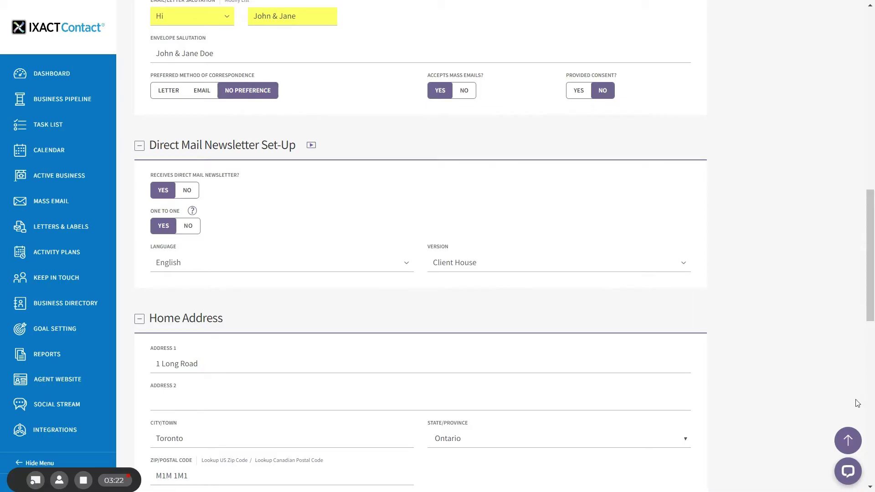
click(847, 440)
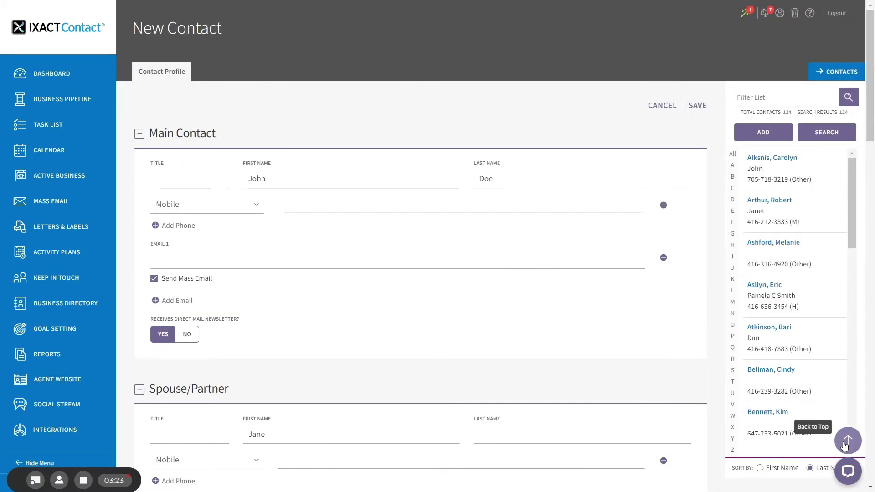
click(697, 105)
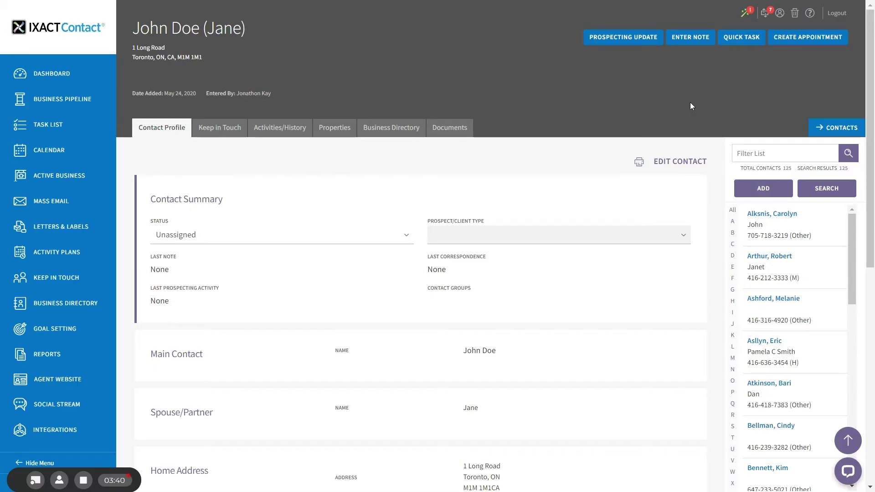
Open Direct Mail Updates and display all contacts in the newsletter set-up
click(822, 190)
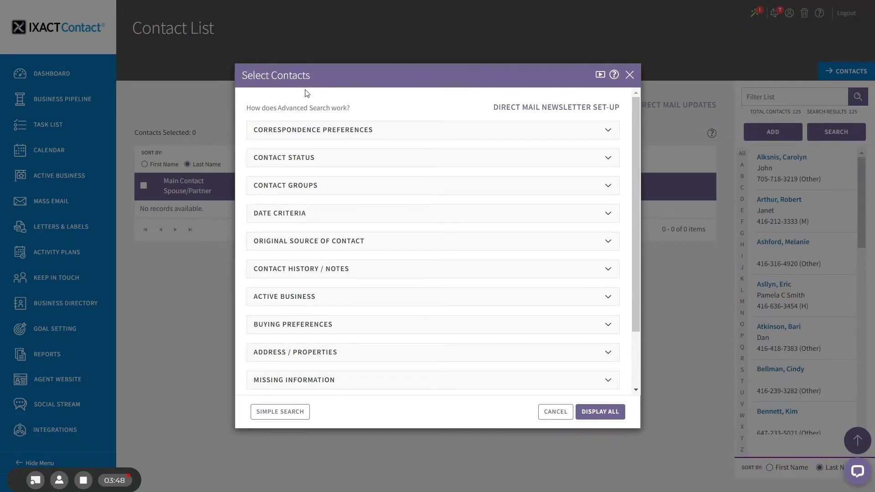
click(567, 108)
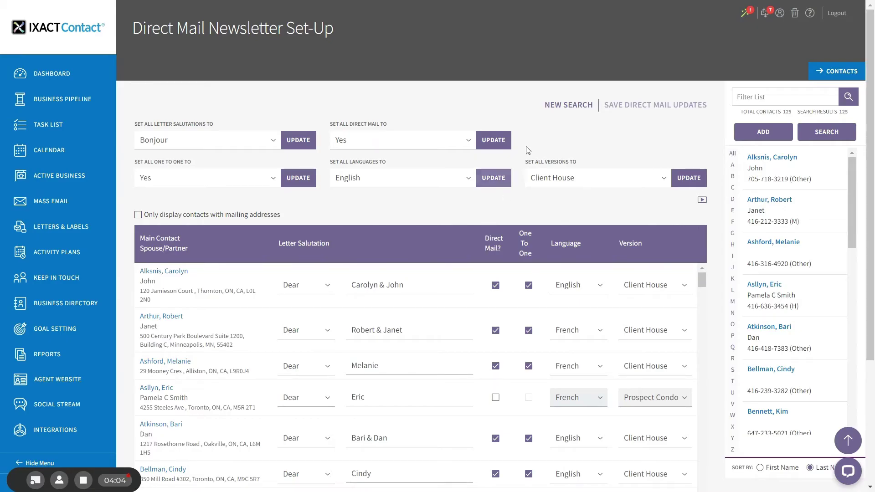
click(566, 106)
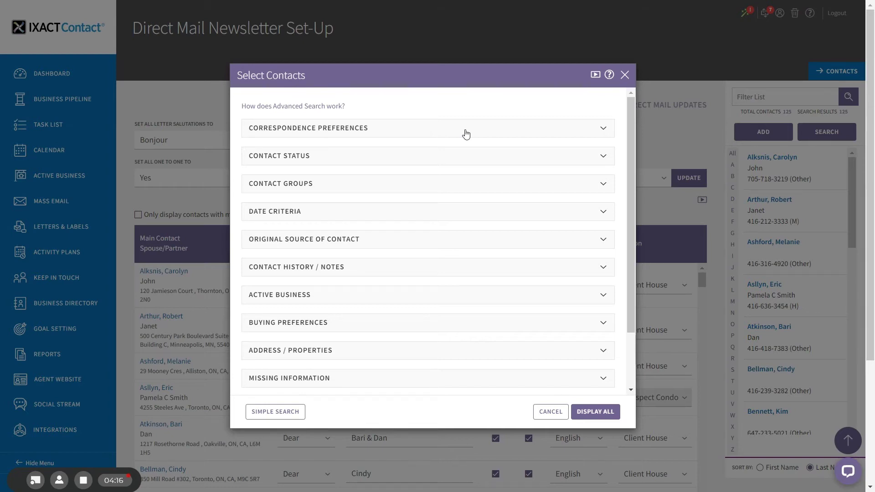
click(590, 417)
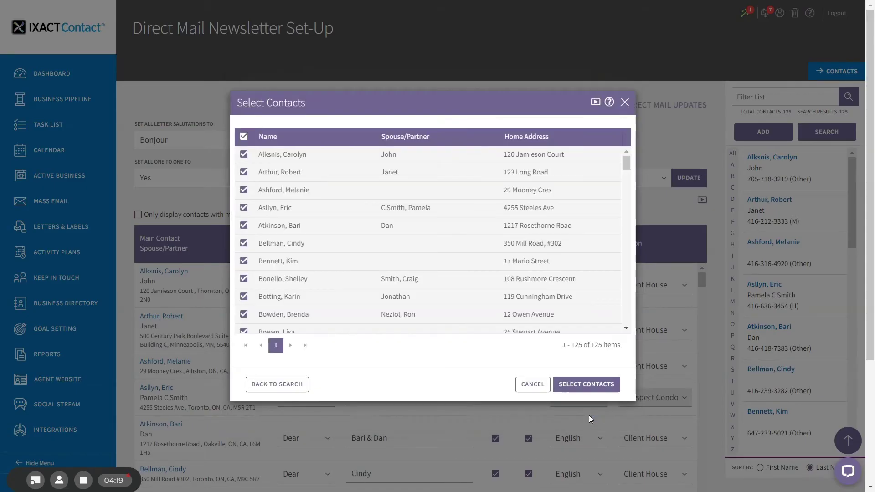
click(586, 385)
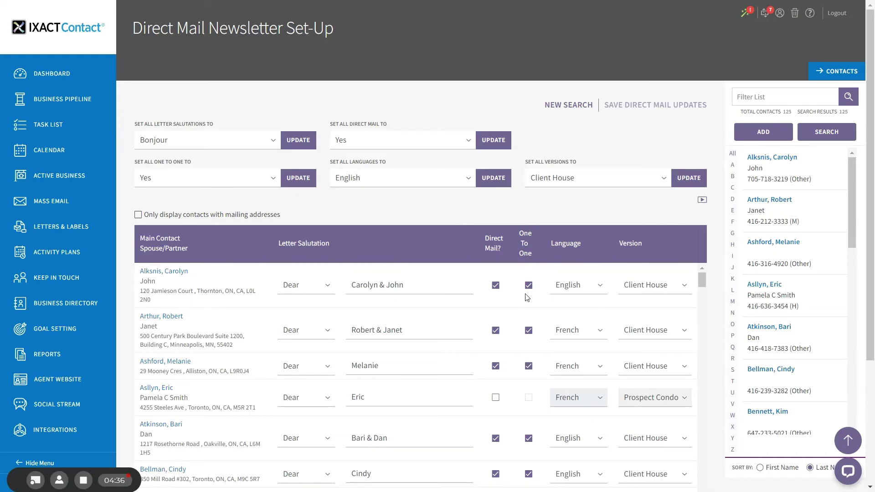
click(583, 288)
click(583, 288)
click(647, 288)
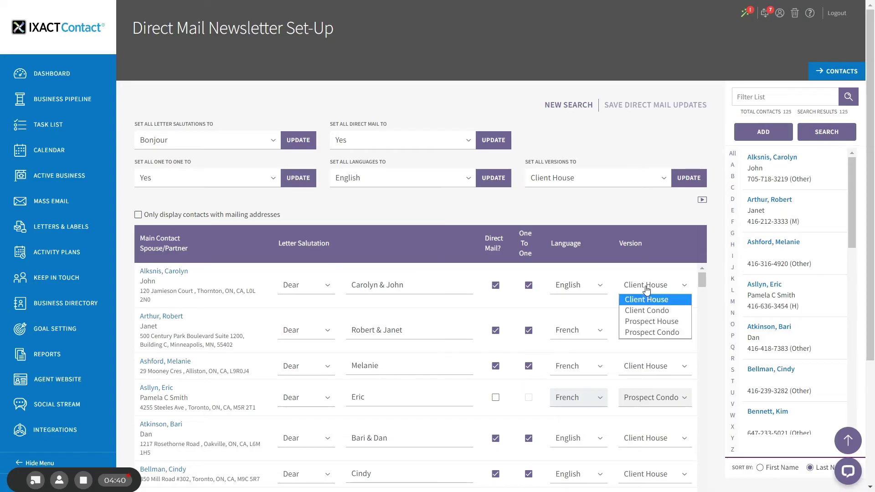
click(647, 290)
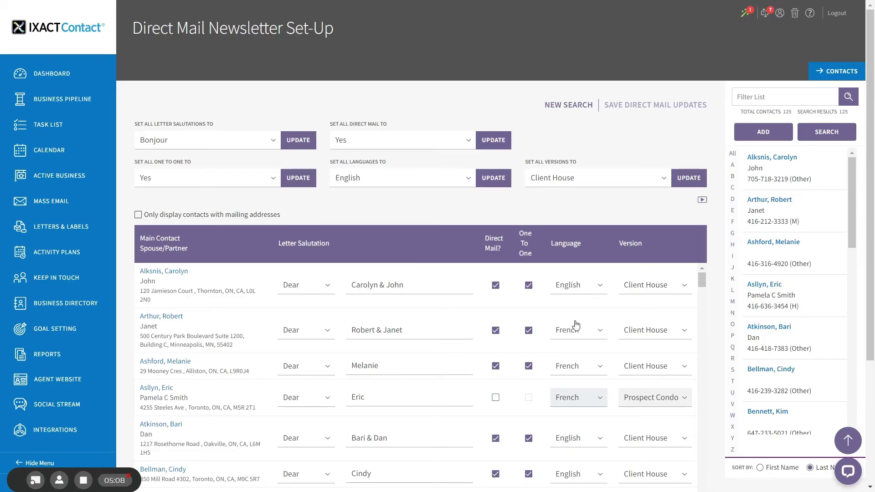
Set every contact's newsletter language to English
click(418, 177)
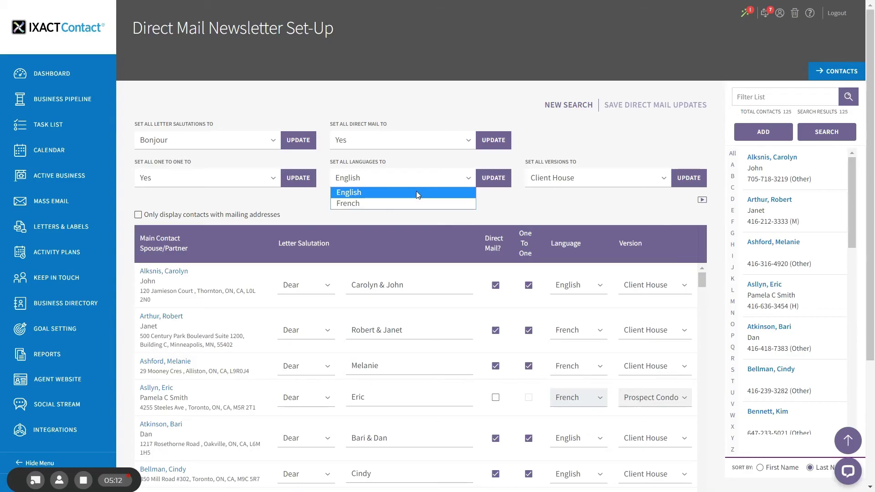
click(418, 192)
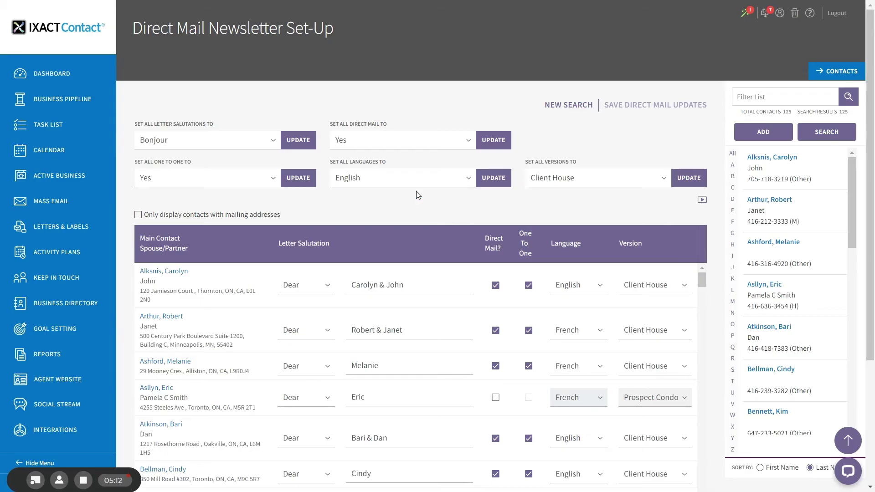
click(491, 181)
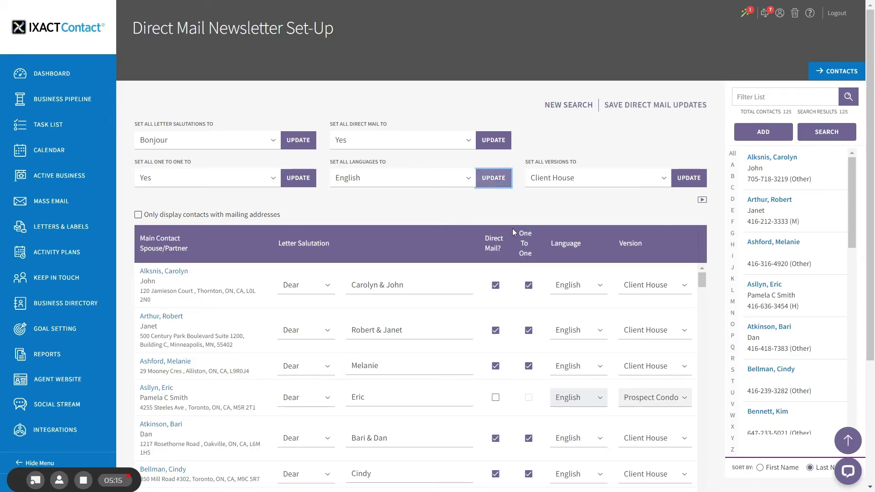
Change the second contact's language to French and save the direct mail updates
click(570, 330)
click(570, 356)
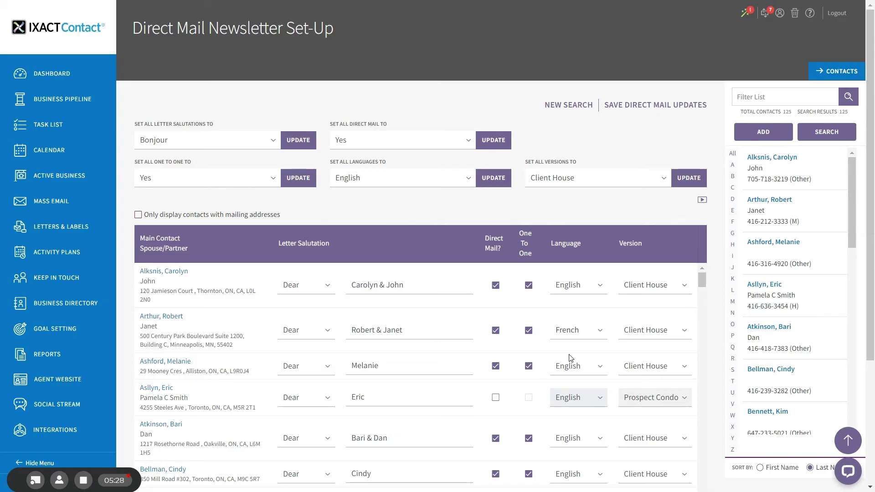
click(658, 105)
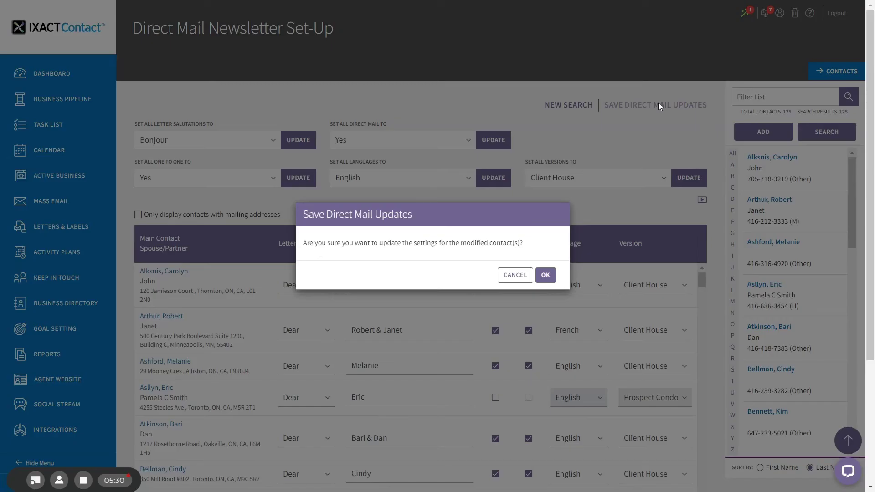
click(548, 276)
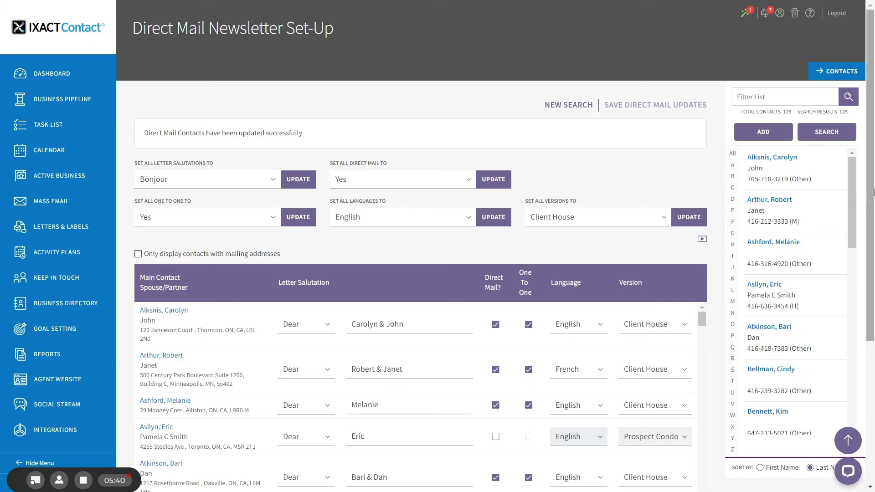
mouse_move(840, 208)
scroll(756, 353, down, 4)
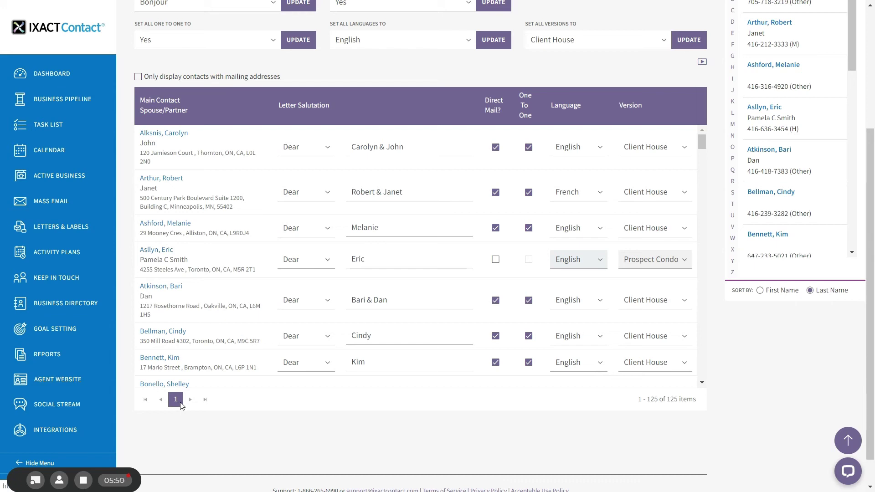
drag(839, 289, 874, 175)
click(682, 129)
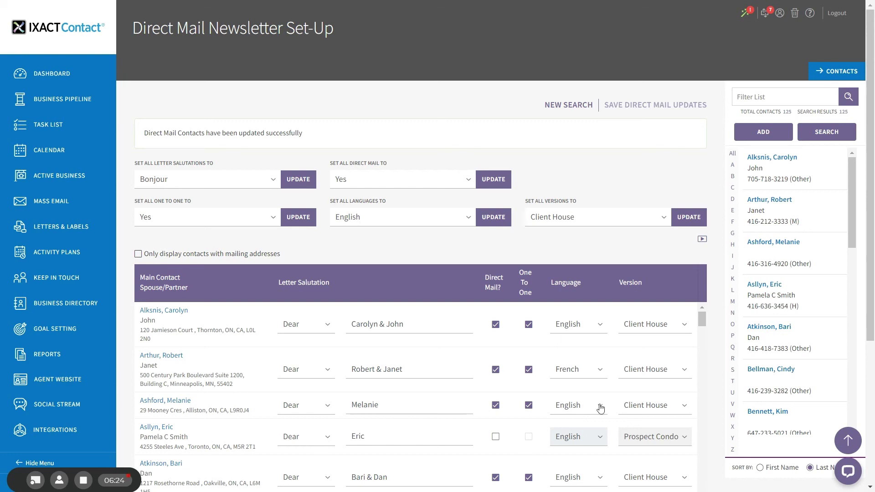
scroll(702, 329, down, 1)
scroll(700, 333, down, 5)
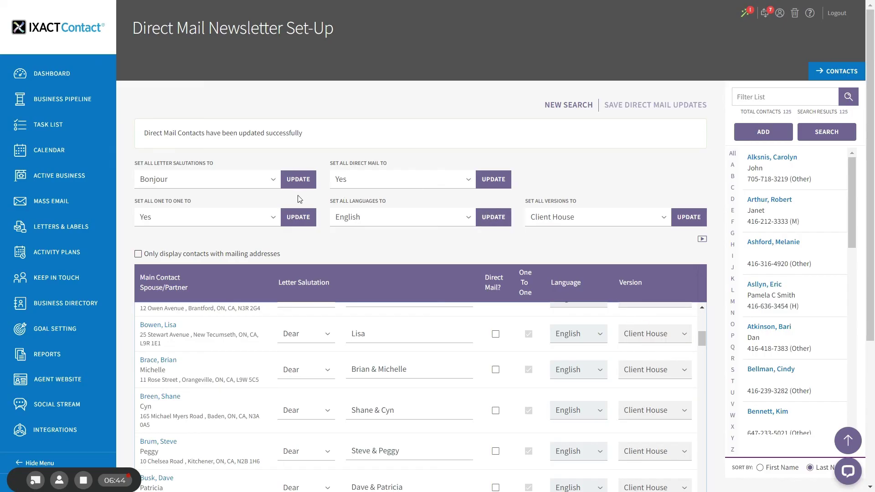
click(222, 222)
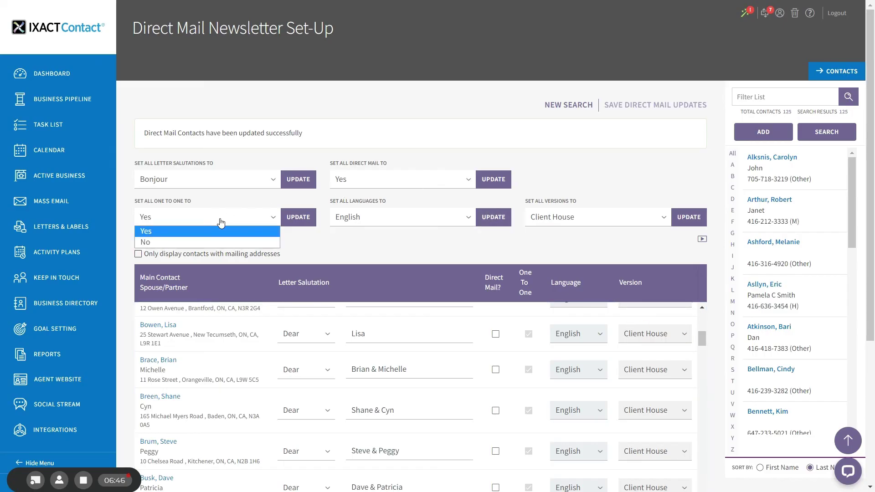
click(222, 222)
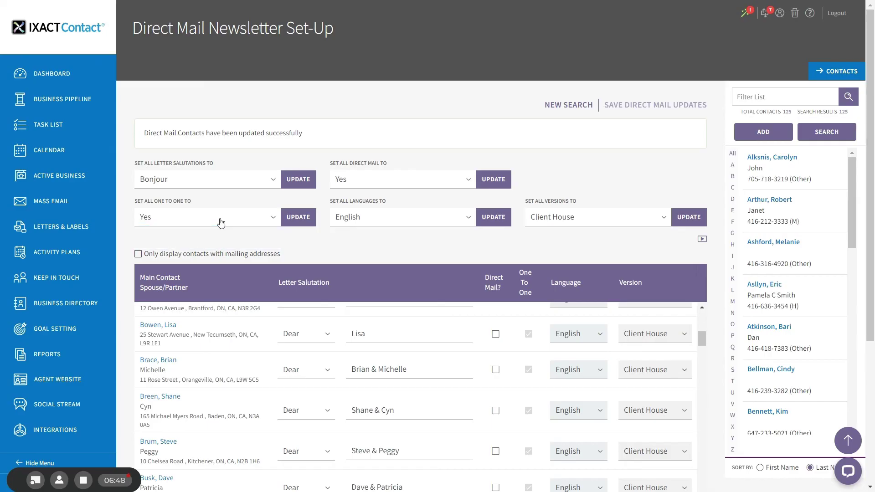